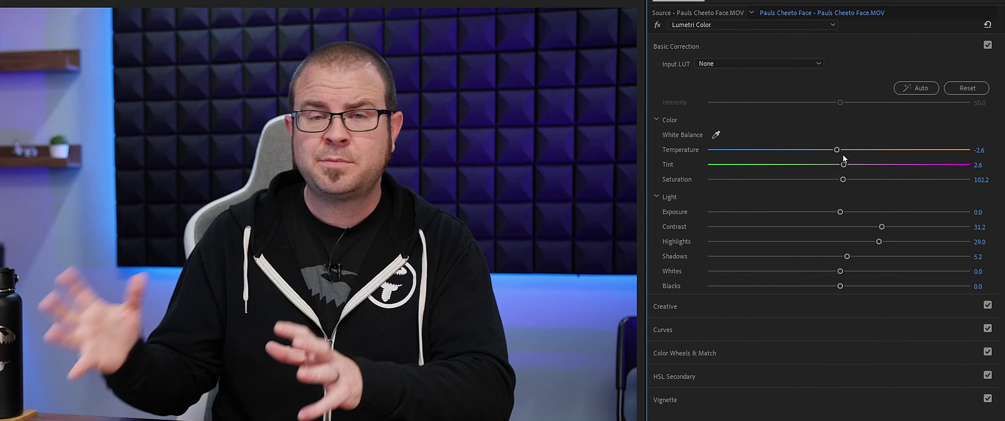
Warm up the clip's white balance temperature in Lumetri Color and check the result in the maximized program monitor.
double_click(837, 151)
left_click_drag(839, 152, 840, 153)
left_click_drag(841, 153, 843, 153)
key("grave")
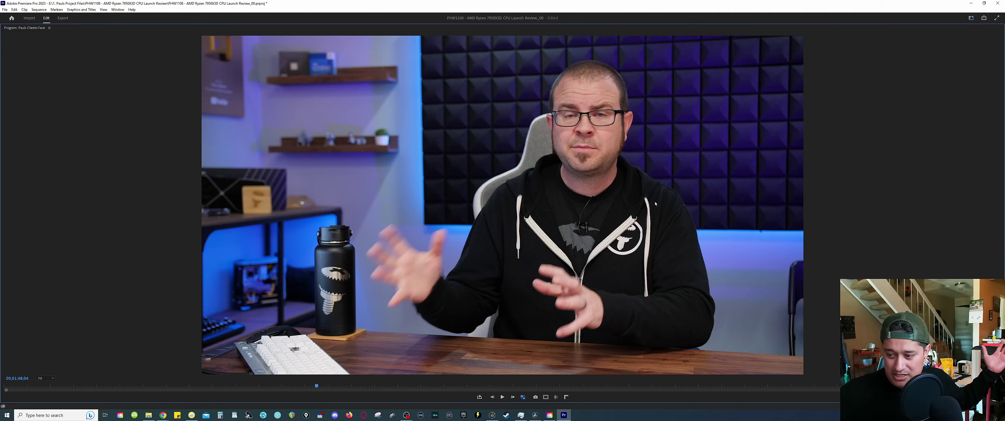
key("grave")
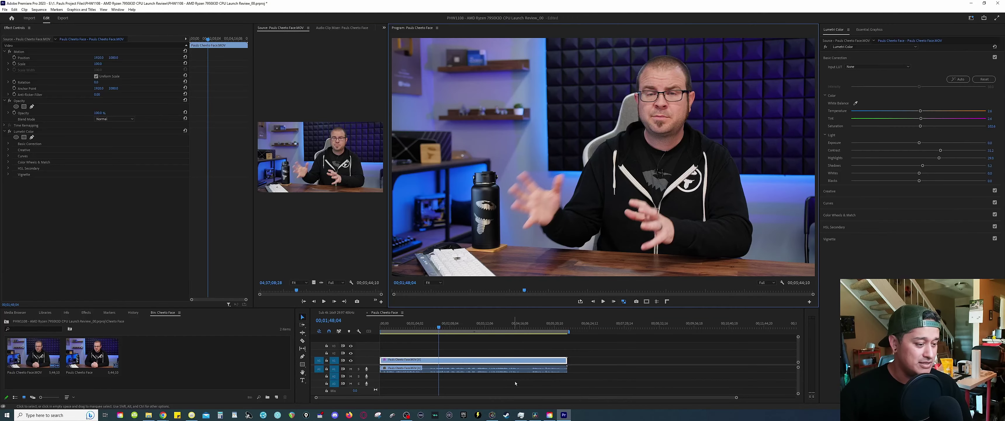
Switch to DaVinci Resolve and create a new timeline from the talking-head clip in the Narating Video bin.
left_click(536, 414)
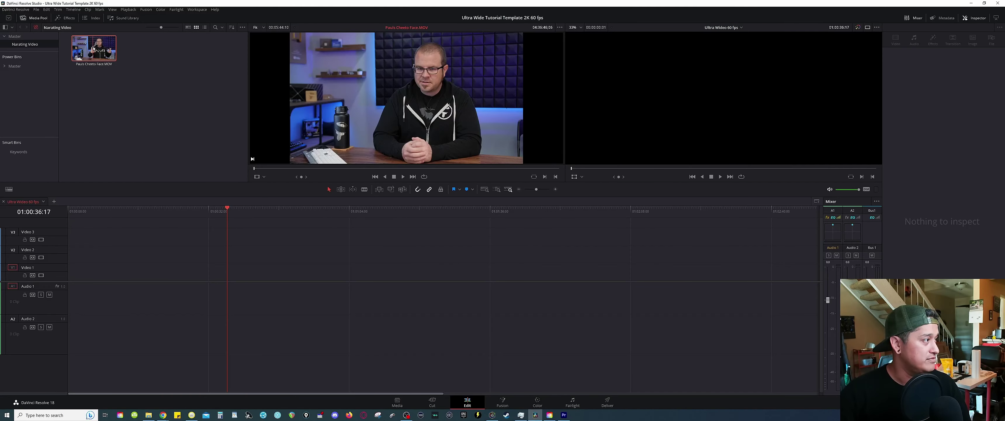
left_click_drag(94, 48, 56, 265)
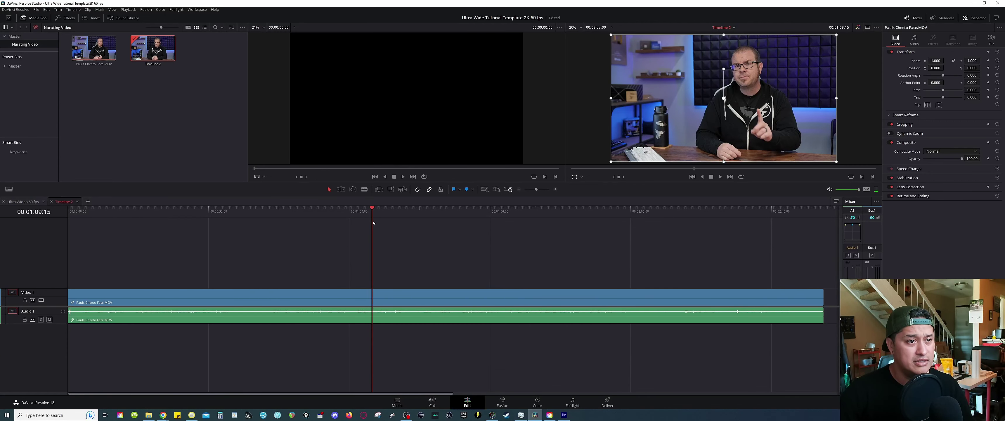
left_click(468, 226)
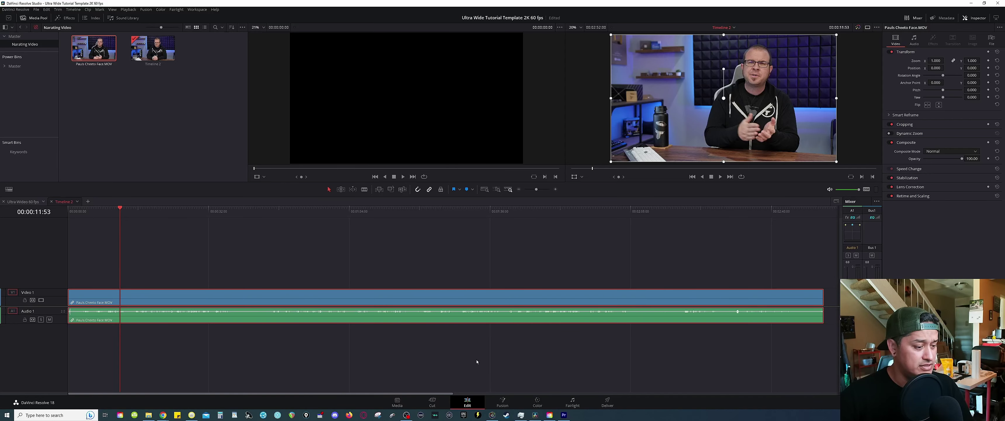
Open the clip in the Color page for grading and undo the stray points sampled onto the custom curve.
left_click(538, 401)
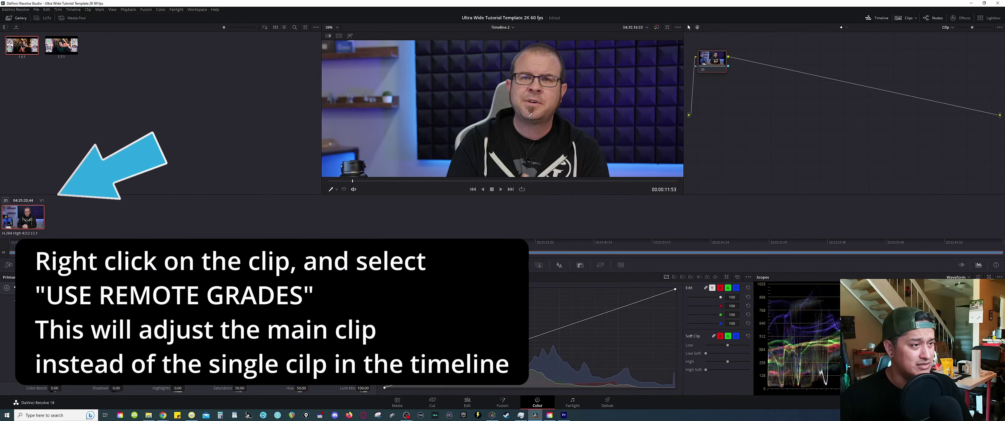
scroll(543, 105, "up", 1)
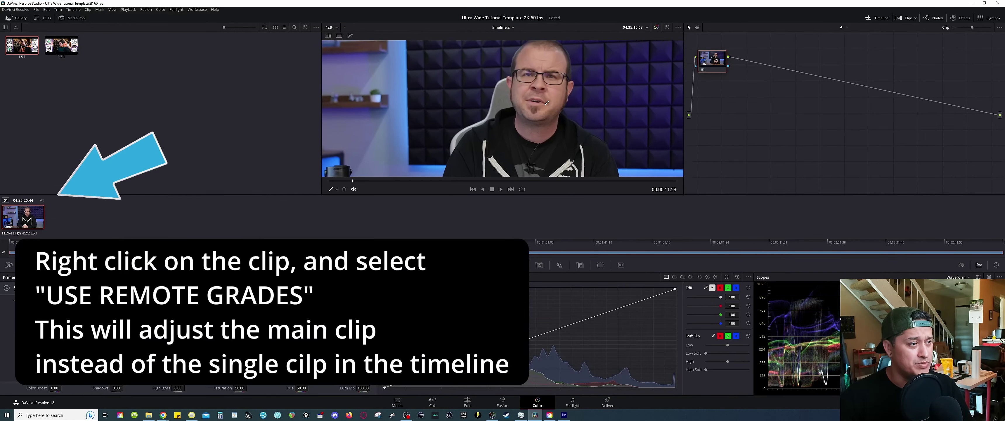
scroll(547, 102, "up", 1)
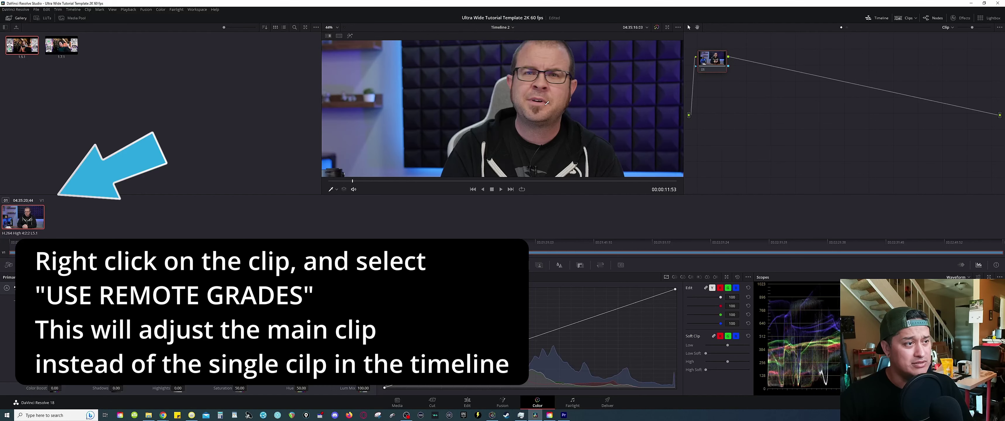
scroll(547, 103, "up", 4)
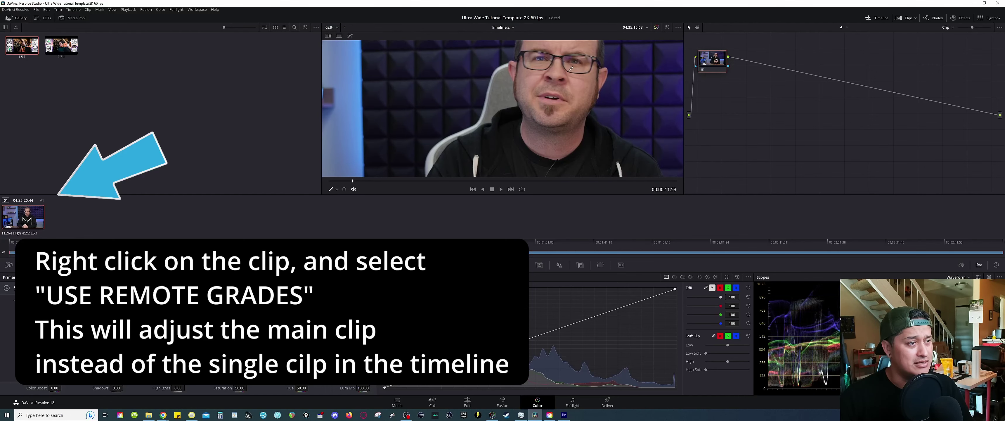
scroll(564, 73, "up", 2)
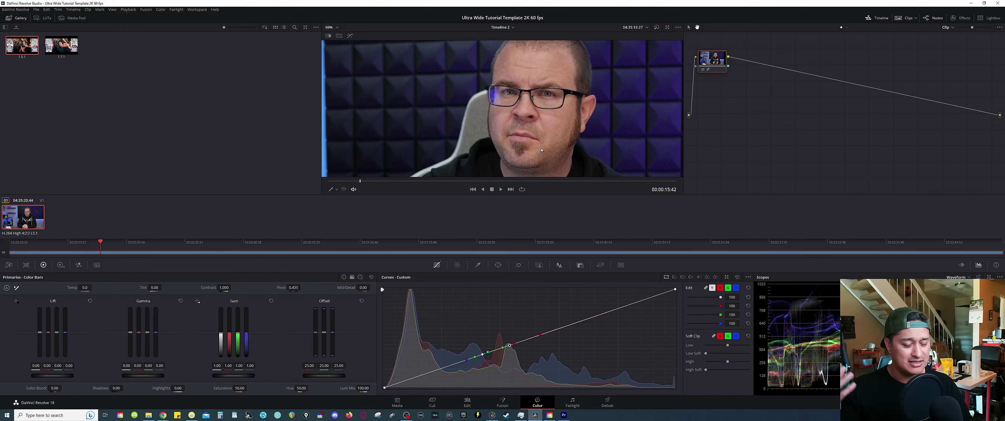
key("ctrl+z")
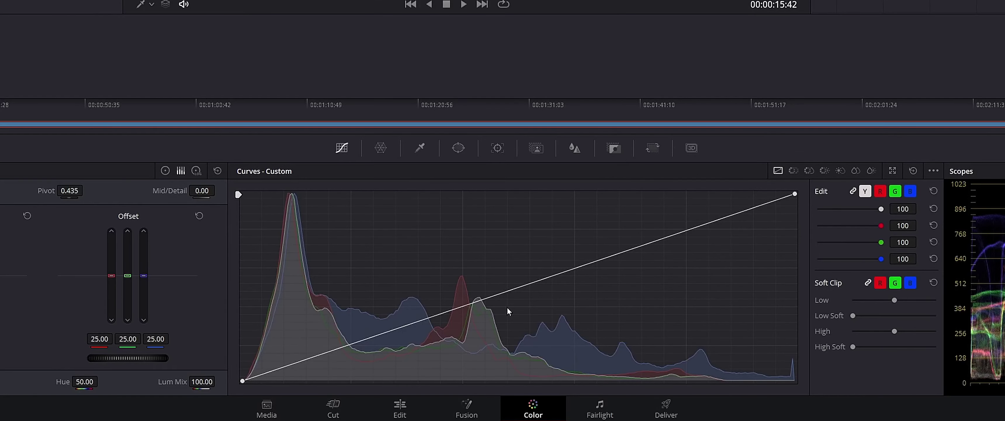
Sample the skin tone on the man's face for the Hue Vs Sat curve and raise its saturation to about 1.75.
left_click(808, 171)
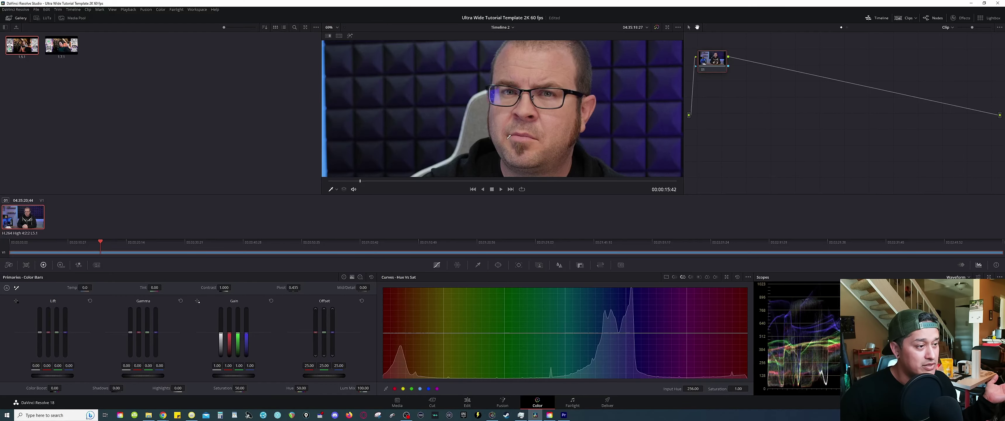
left_click(510, 138)
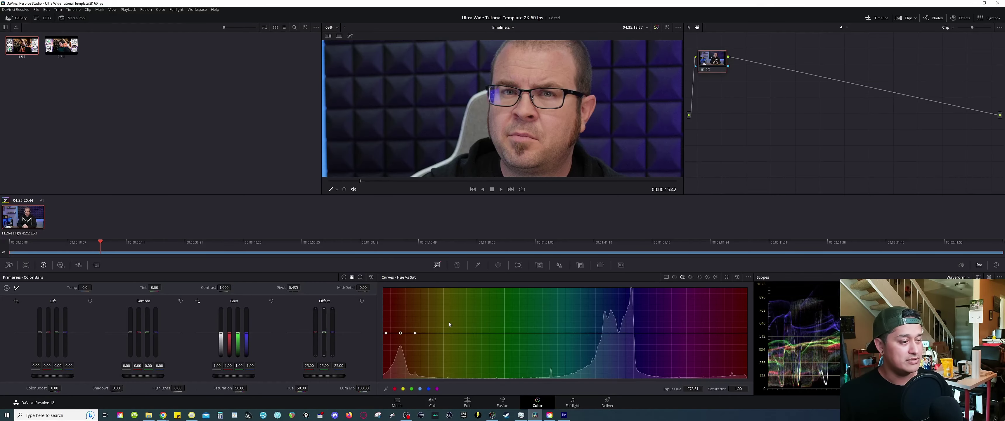
left_click_drag(404, 333, 402, 316)
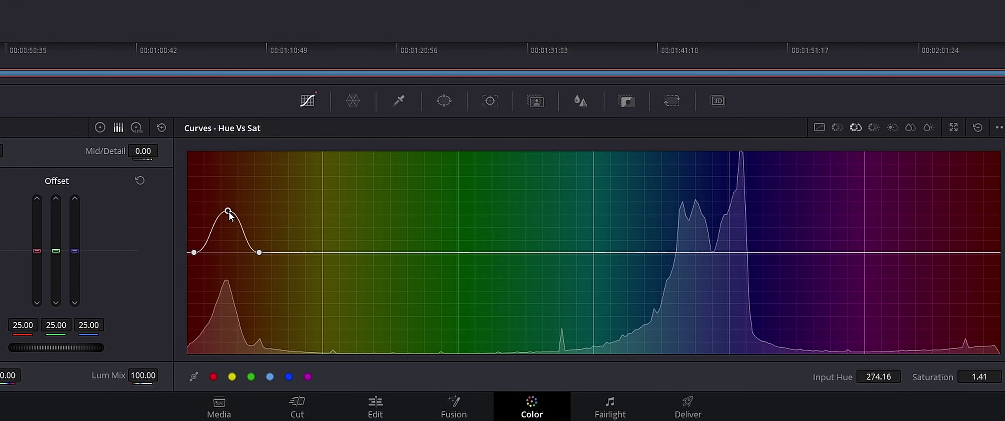
left_click_drag(231, 216, 234, 196)
left_click_drag(402, 304, 401, 298)
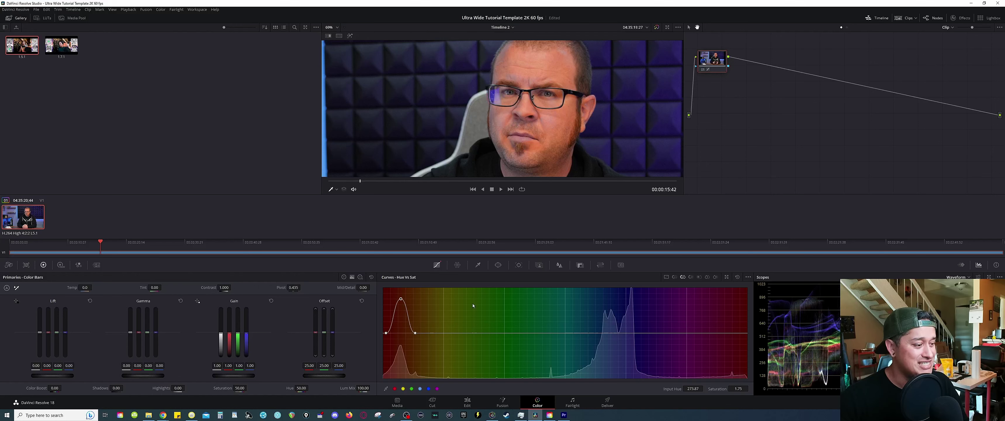
Move the curve's two outer points closer to the skin-tone peak and set the red-side point's saturation to 1.
left_click_drag(413, 334, 386, 336)
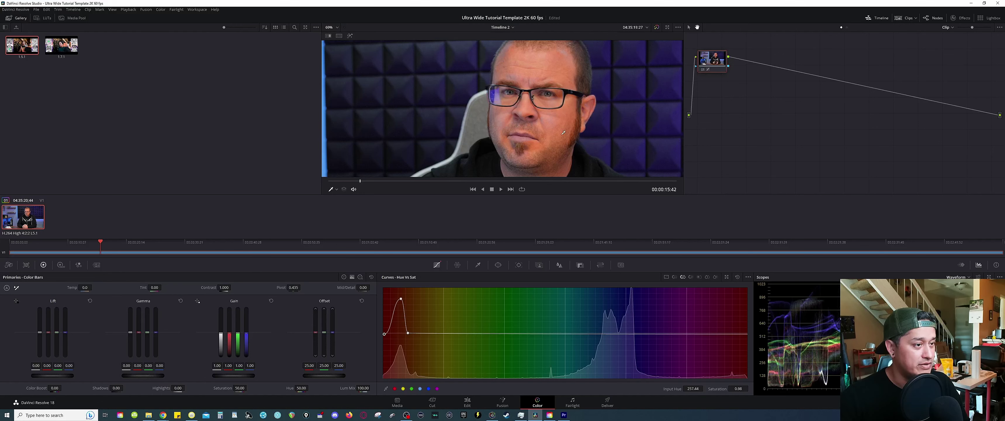
left_click_drag(384, 334, 398, 334)
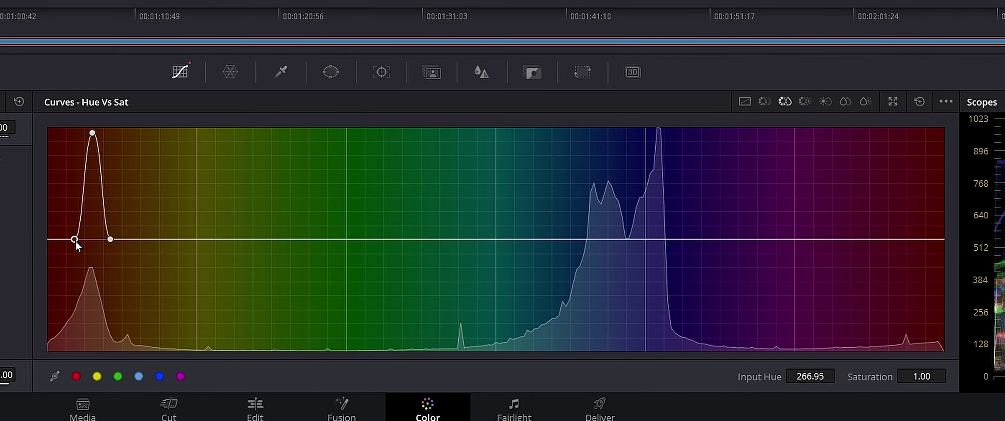
left_click_drag(394, 334, 395, 337)
left_click_drag(77, 252, 77, 257)
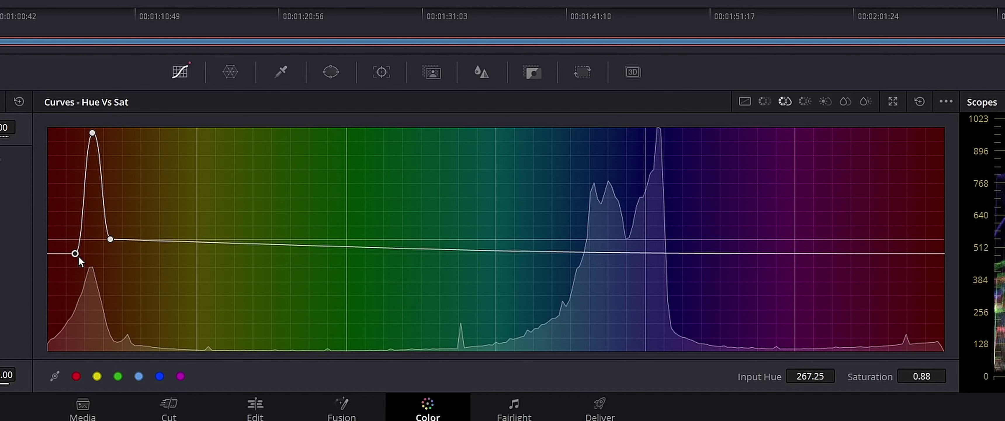
left_click(918, 379)
type("1")
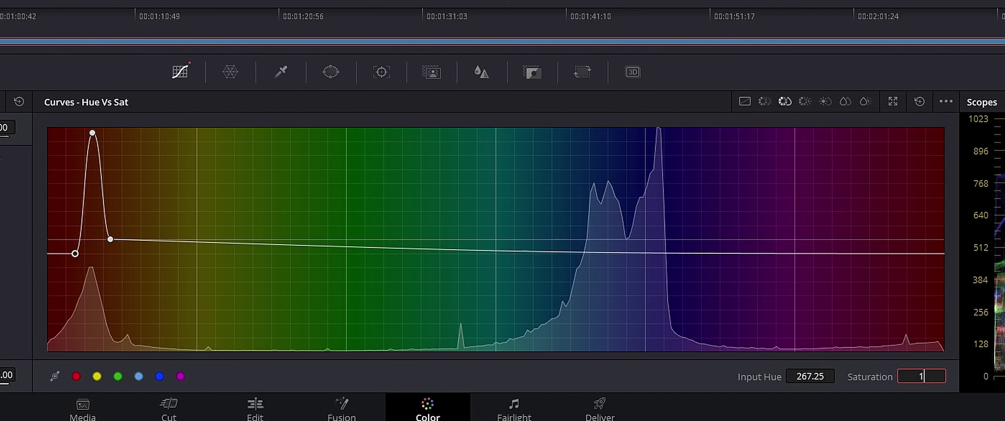
key("Return")
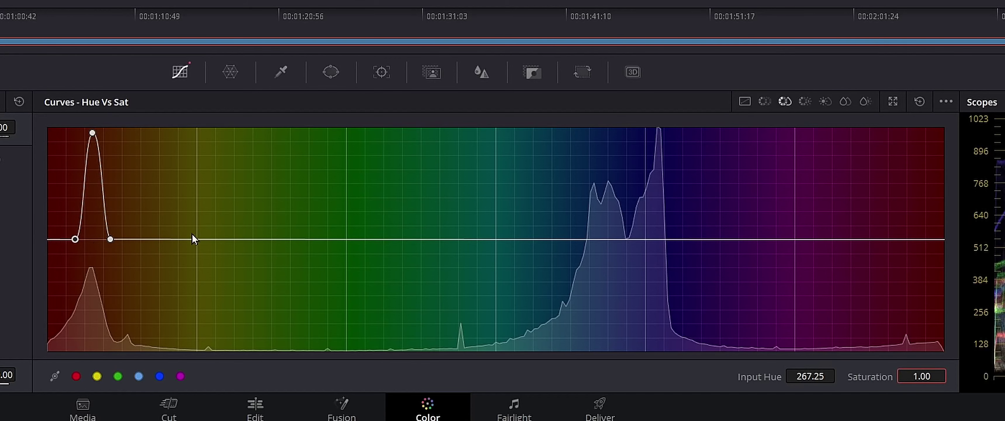
Nudge the yellow-side outer point off the baseline and set its saturation back to 1.
left_click_drag(111, 242, 112, 231)
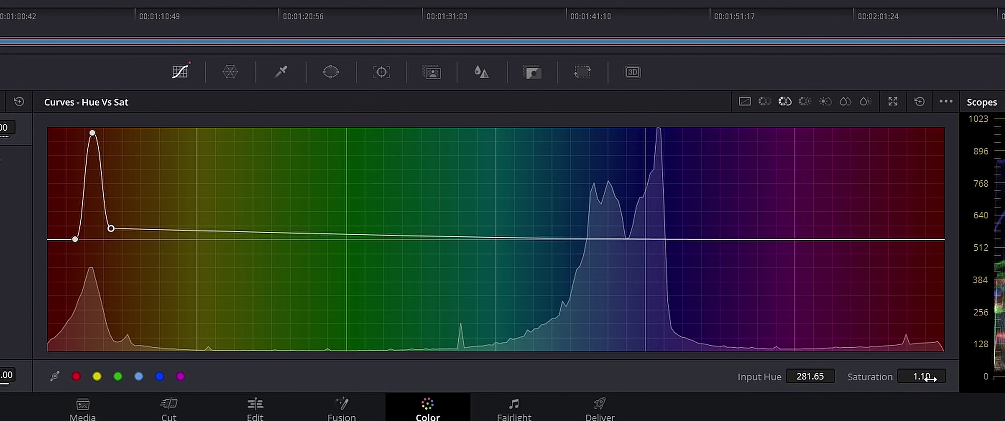
left_click(922, 376)
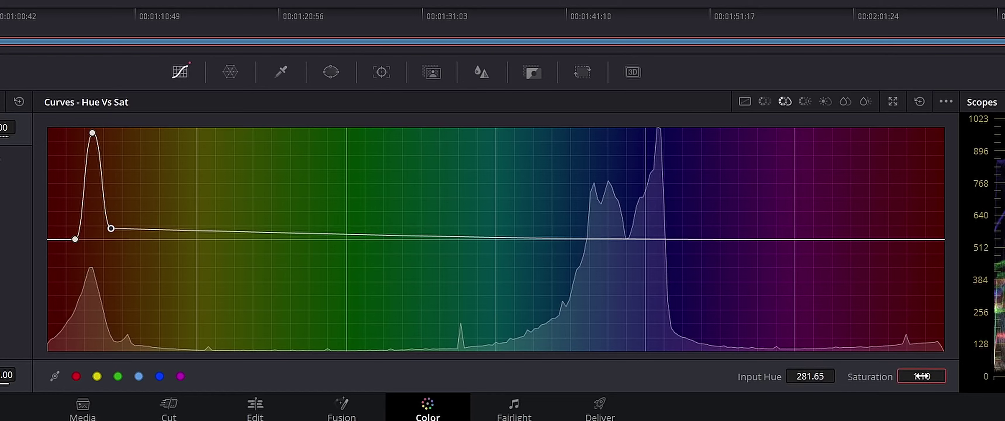
type("1")
key("Return")
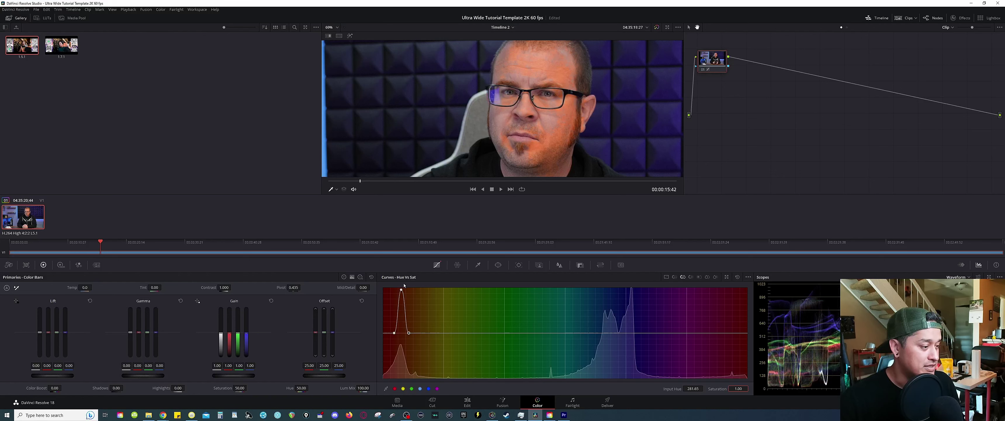
Lower the skin-tone point on the Hue Vs Sat curve to about 0.81 saturation and compare with the grade bypassed.
left_click_drag(401, 291, 398, 346)
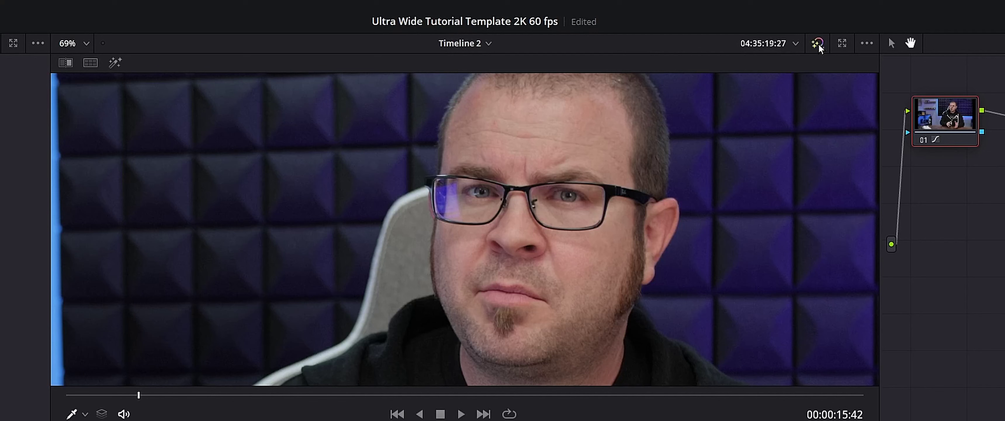
left_click(656, 27)
left_click(820, 44)
scroll(550, 307, "down", 3)
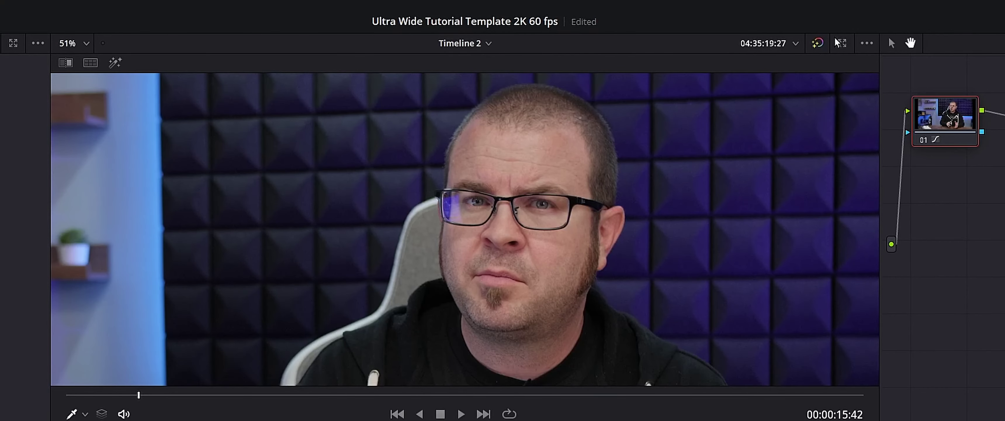
left_click(818, 44)
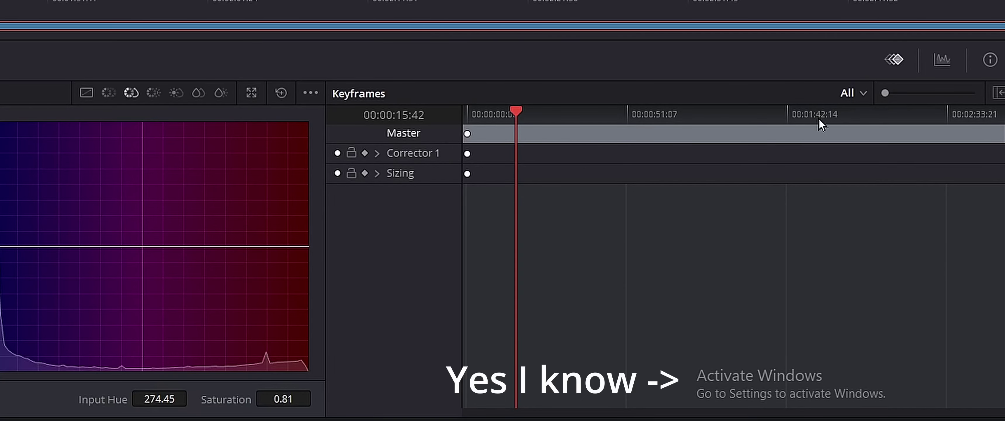
Show the scopes in place of the keyframes and set them to Waveform.
left_click(944, 62)
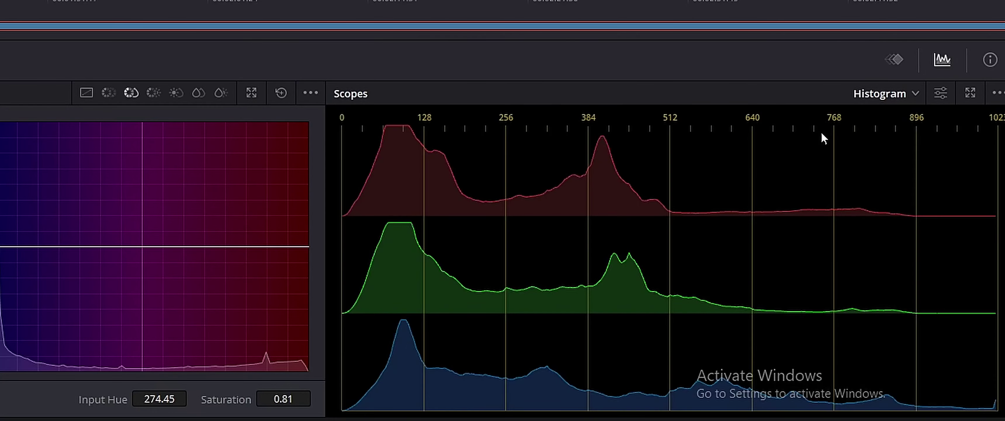
left_click(910, 96)
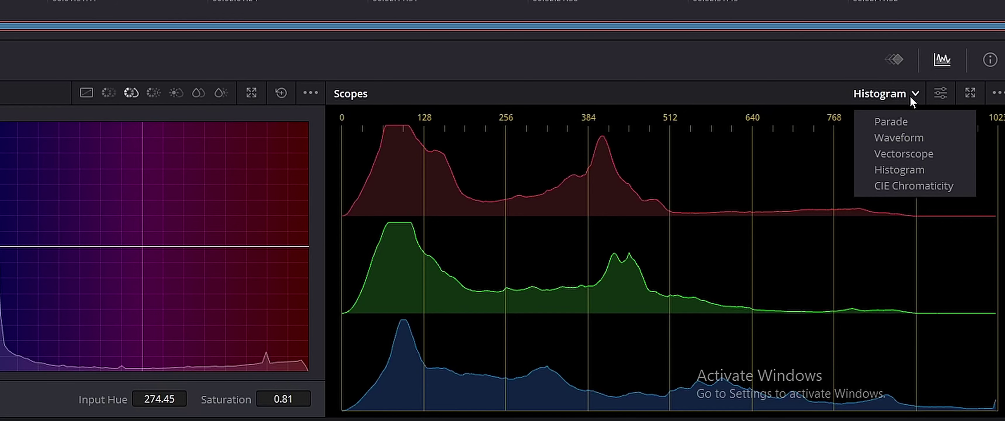
left_click(904, 138)
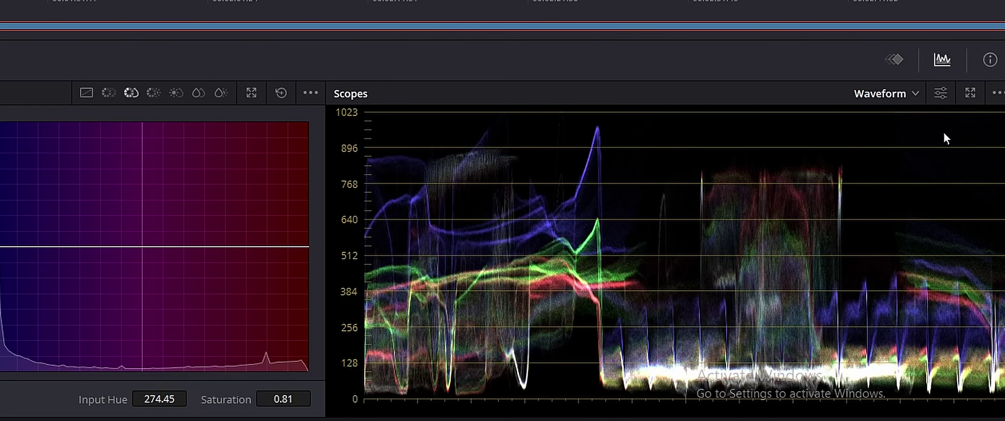
left_click(914, 104)
left_click(913, 137)
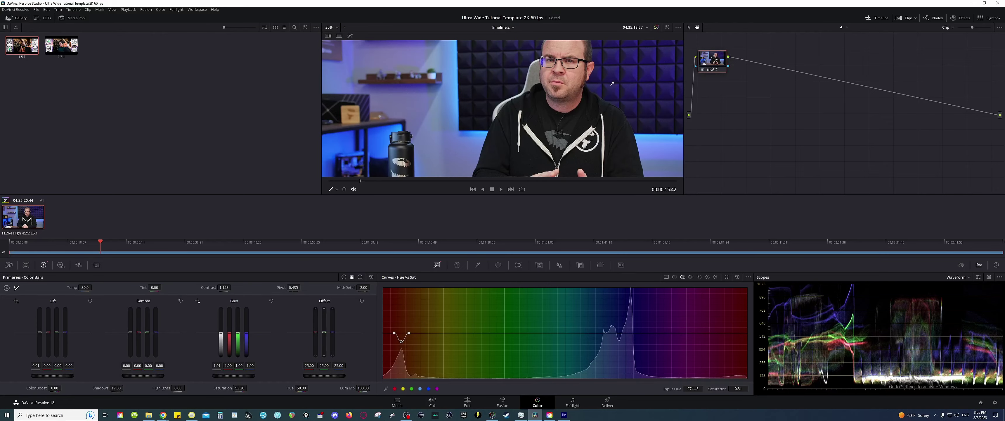
Examine the man's face up close and compare the image with the grade bypassed and enabled.
scroll(588, 107, "up", 3)
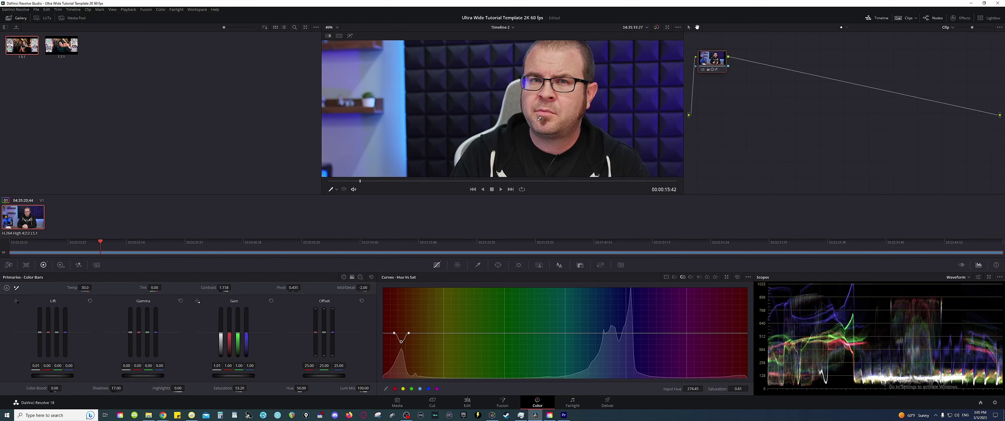
scroll(416, 128, "down", 5)
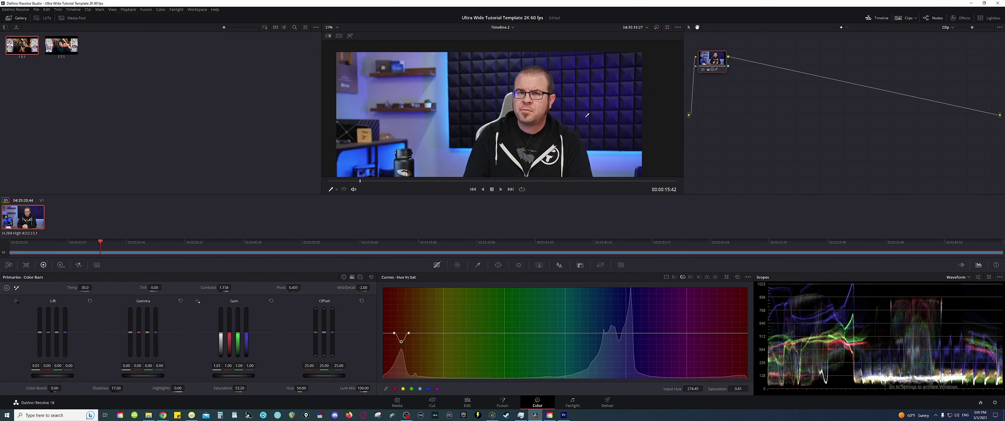
scroll(495, 91, "up", 4)
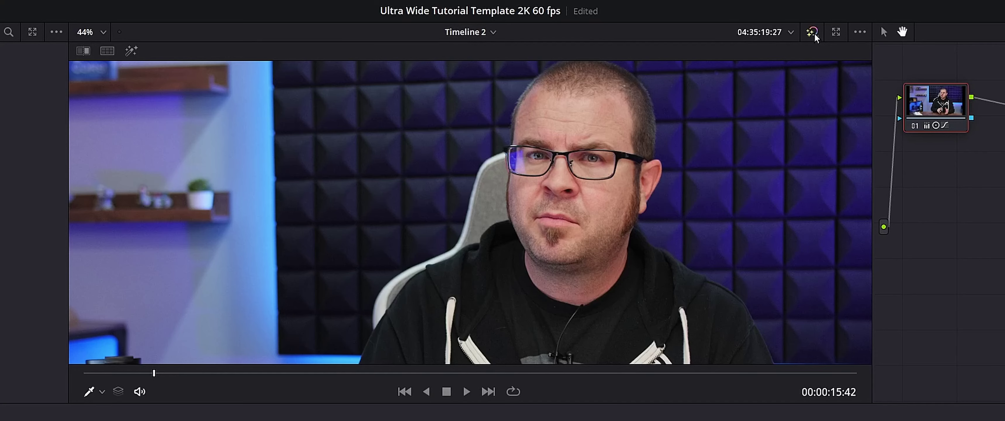
left_click(814, 32)
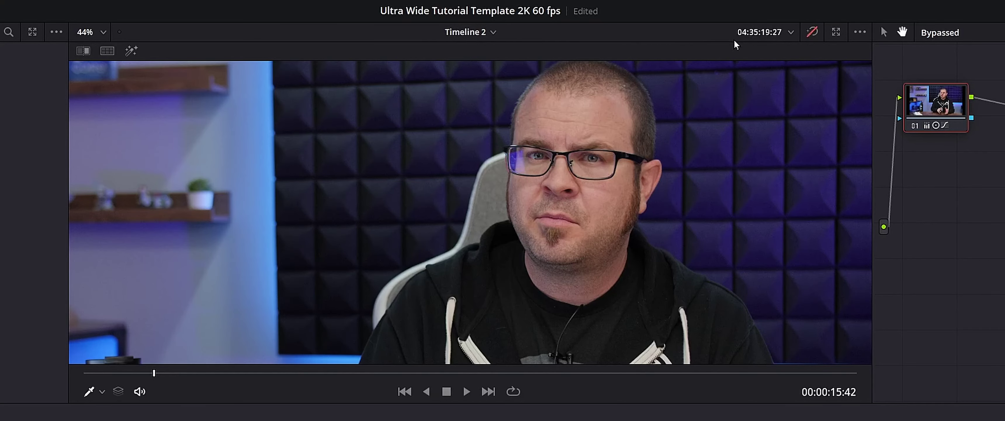
left_click(812, 32)
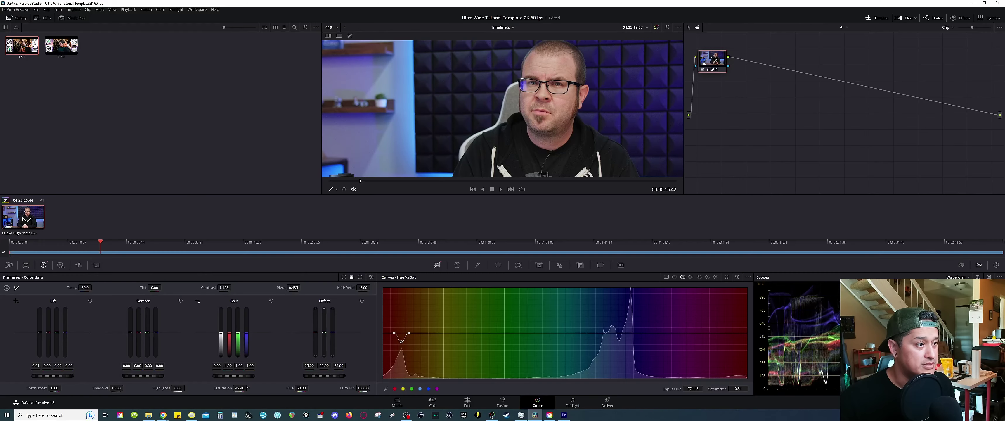
Adjust the clip's overall saturation to about 47.8 and check the wider frame.
left_click_drag(248, 387, 242, 388)
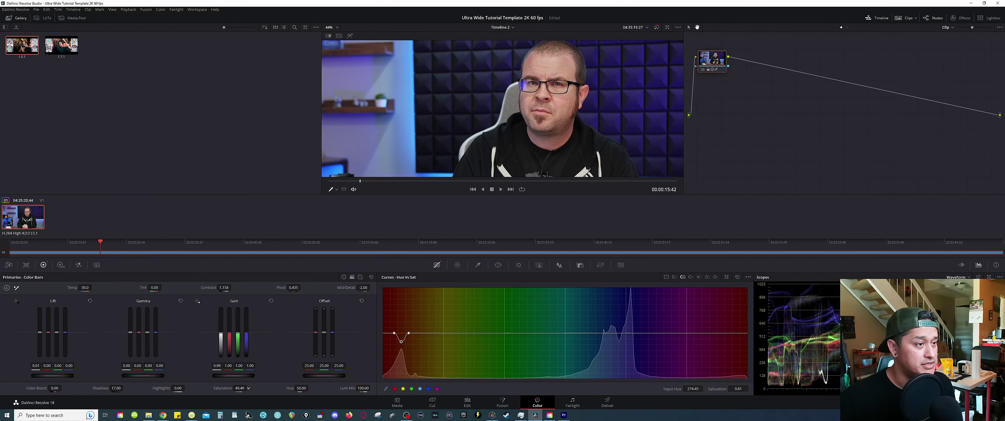
scroll(583, 80, "down", 1)
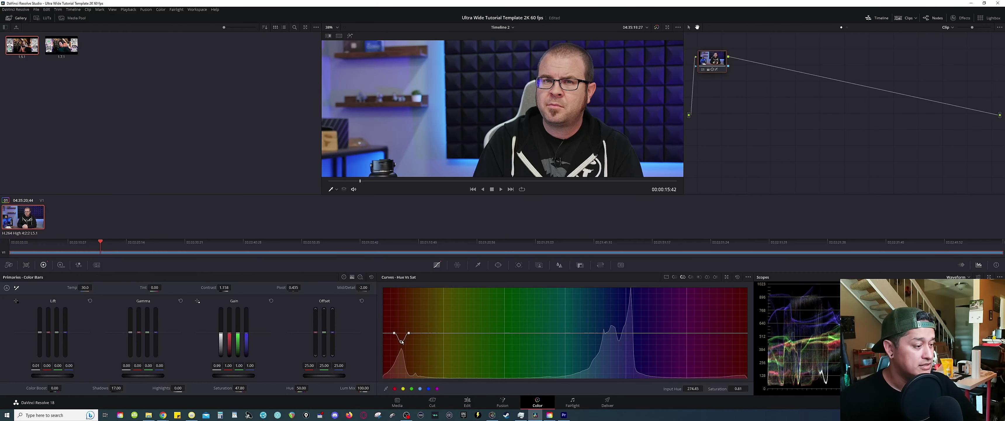